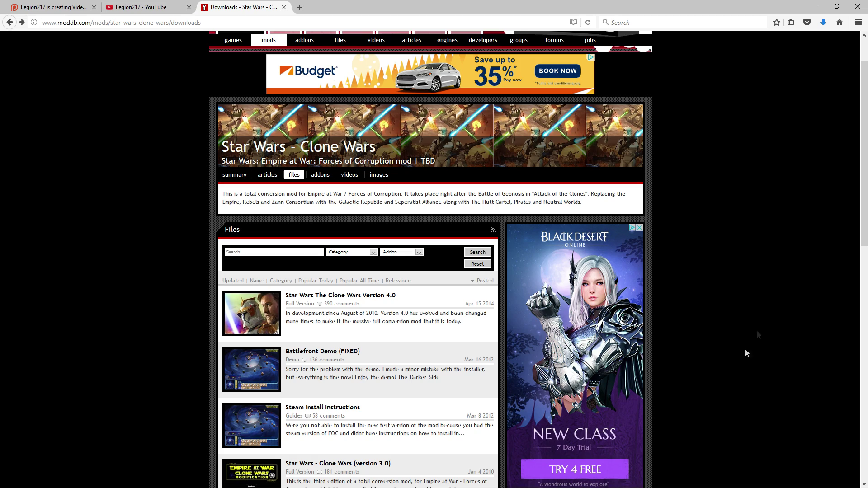
# Step: Check the Steam library, then return to the Clone Wars downloads page in the browser
pyautogui.click(816, 7)
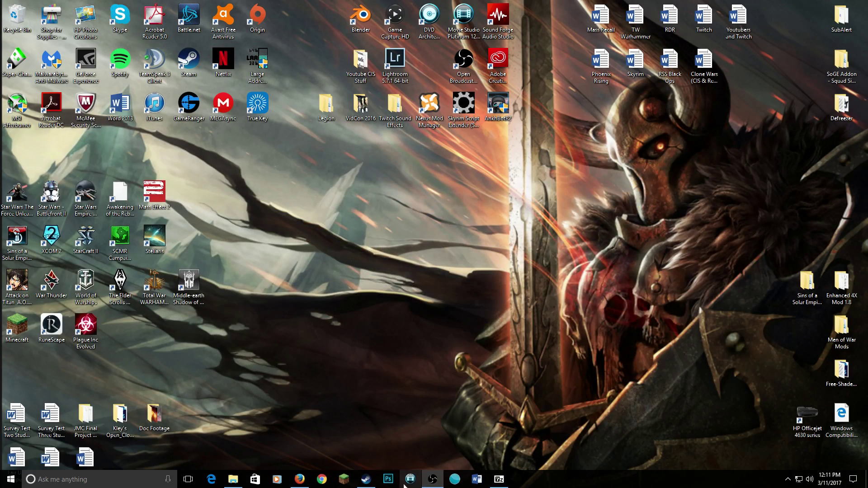
pyautogui.click(365, 484)
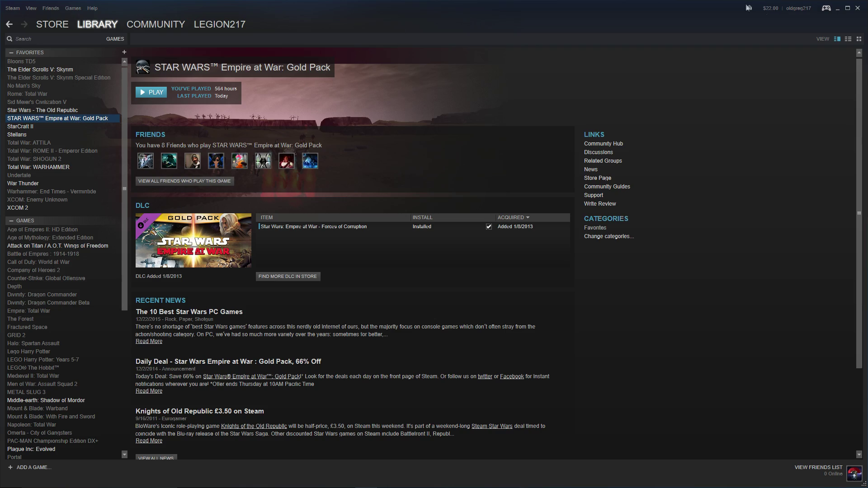
pyautogui.click(839, 9)
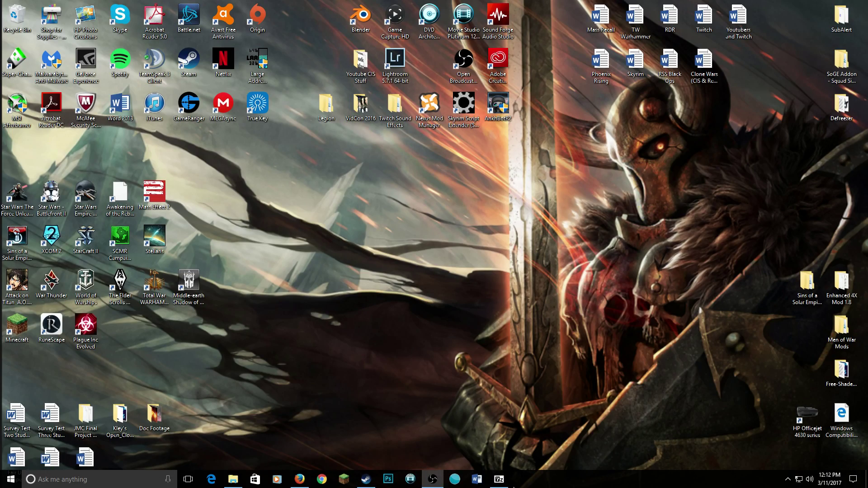
pyautogui.click(299, 479)
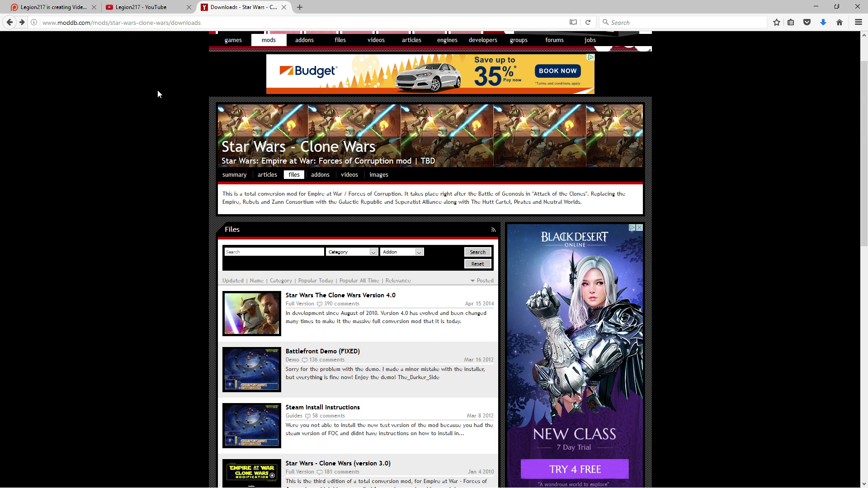
# Step: Find Star Wars The Clone Wars Version 4.0 in the Files list and start downloading Mods.rar
pyautogui.click(157, 23)
pyautogui.moveTo(245, 40)
pyautogui.click(131, 156)
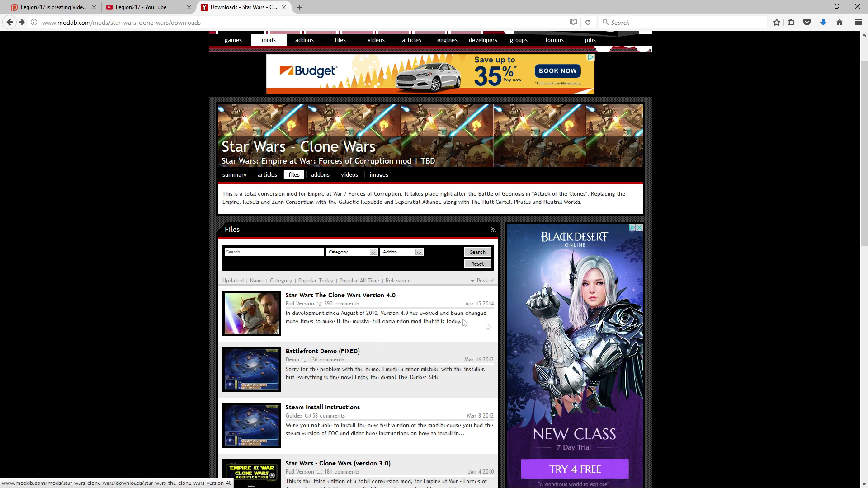
pyautogui.scroll(-2, 397, 332)
pyautogui.scroll(-1, 396, 329)
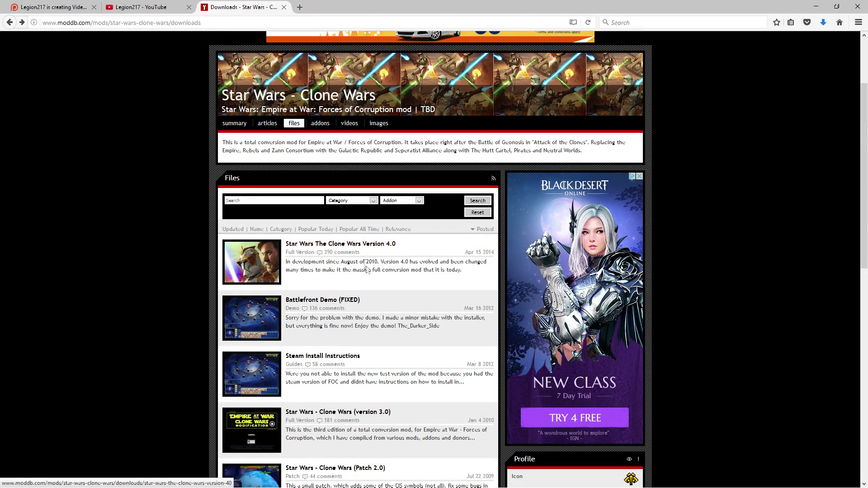
pyautogui.click(375, 249)
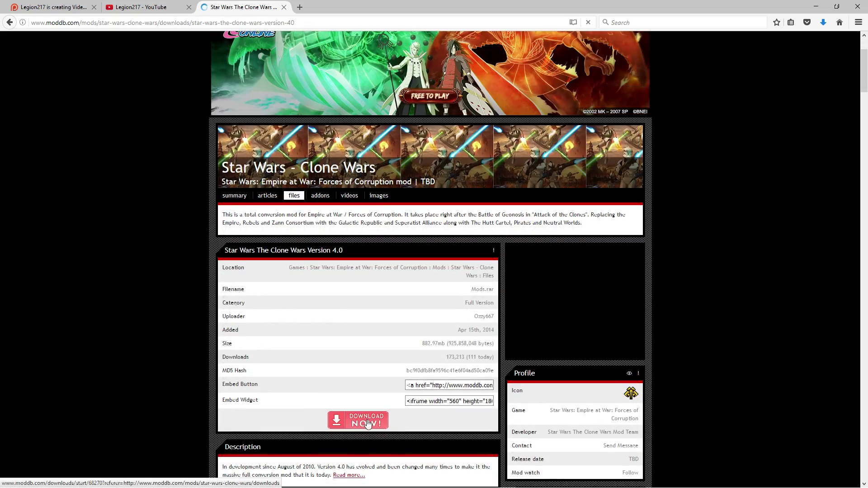
pyautogui.click(367, 423)
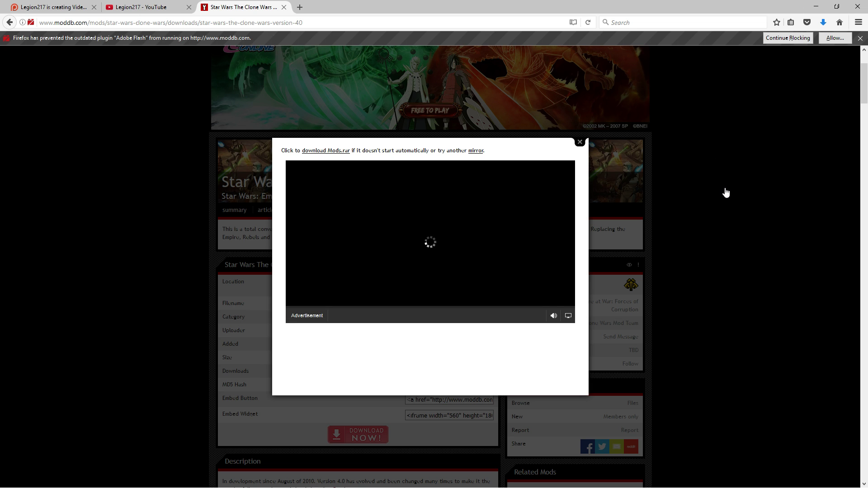
# Step: Dismiss the Flash warning and Mods.rar open prompt, then confirm the 883 MB Mods.rar download
pyautogui.click(861, 38)
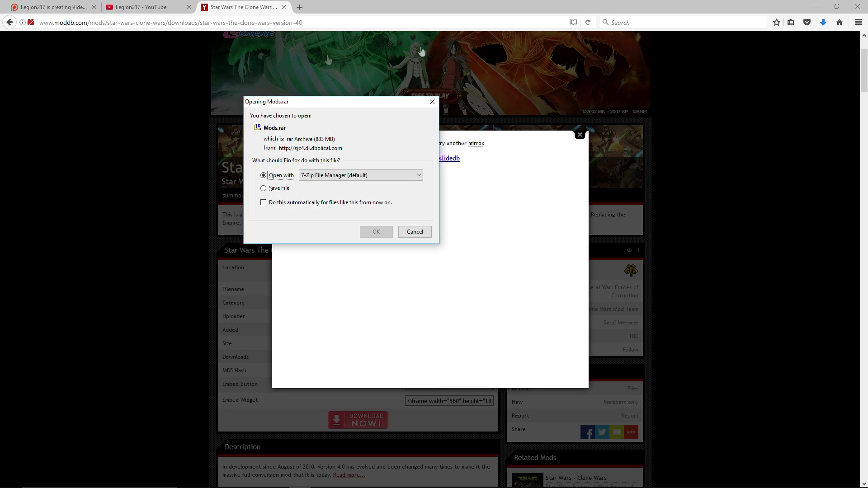
pyautogui.moveTo(367, 104); pyautogui.dragTo(415, 113)
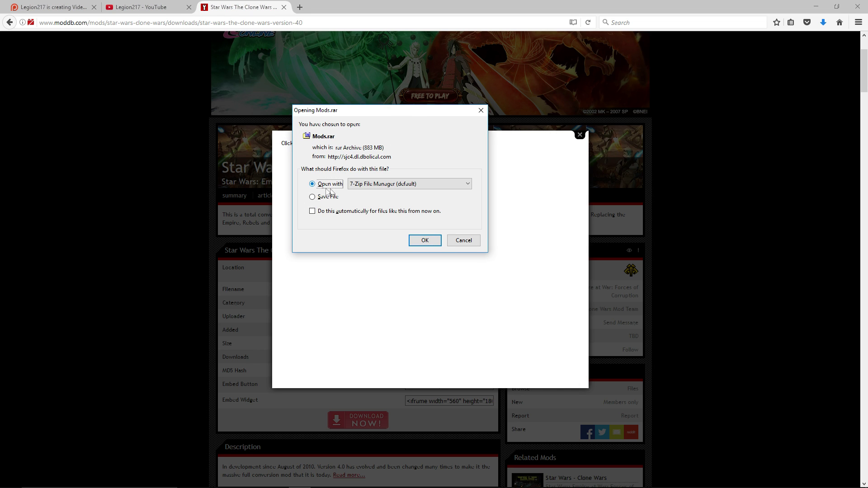
pyautogui.click(470, 240)
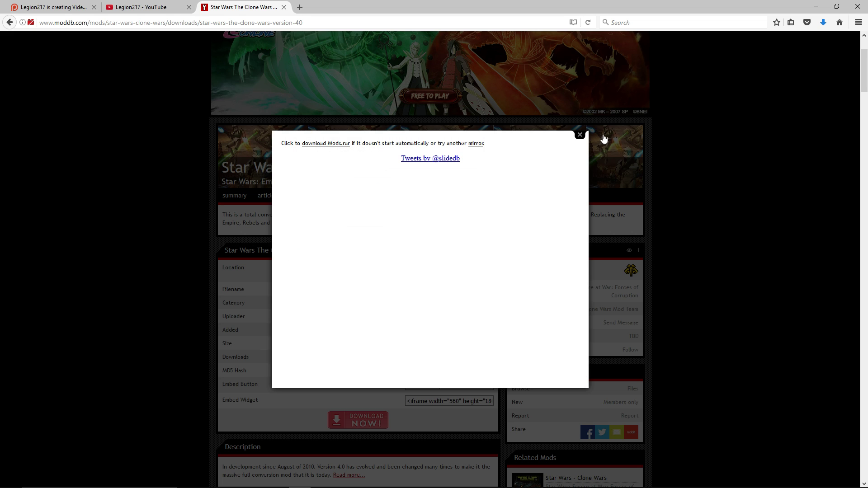
pyautogui.click(823, 23)
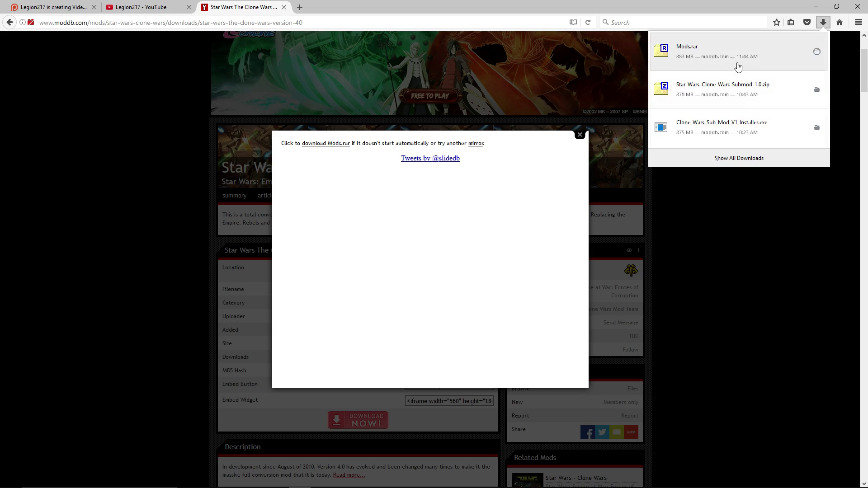
pyautogui.click(816, 6)
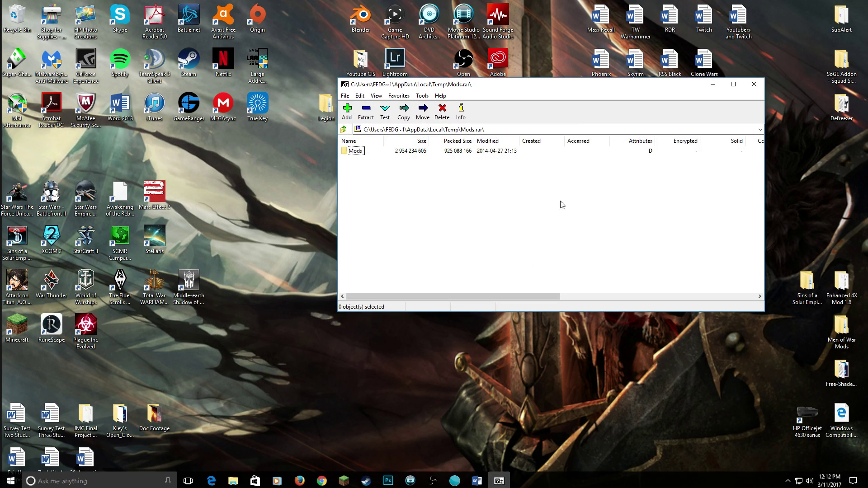
# Step: Browse the Mods folder inside Mods.rar, return to the archive root, and minimise 7-Zip
pyautogui.moveTo(558, 87); pyautogui.dragTo(494, 131)
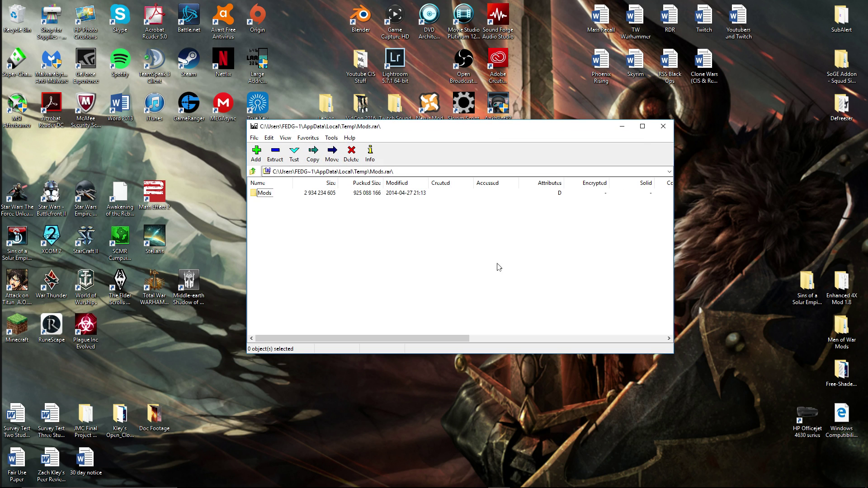
pyautogui.doubleClick(265, 193)
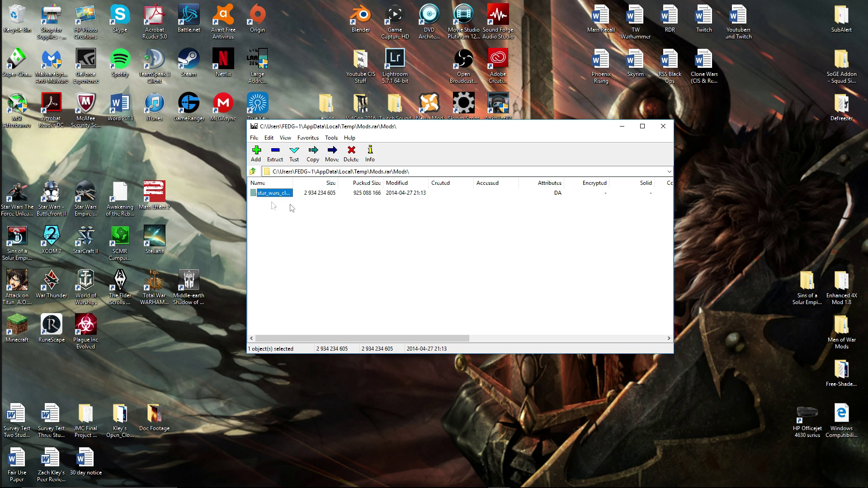
pyautogui.click(669, 172)
pyautogui.click(362, 231)
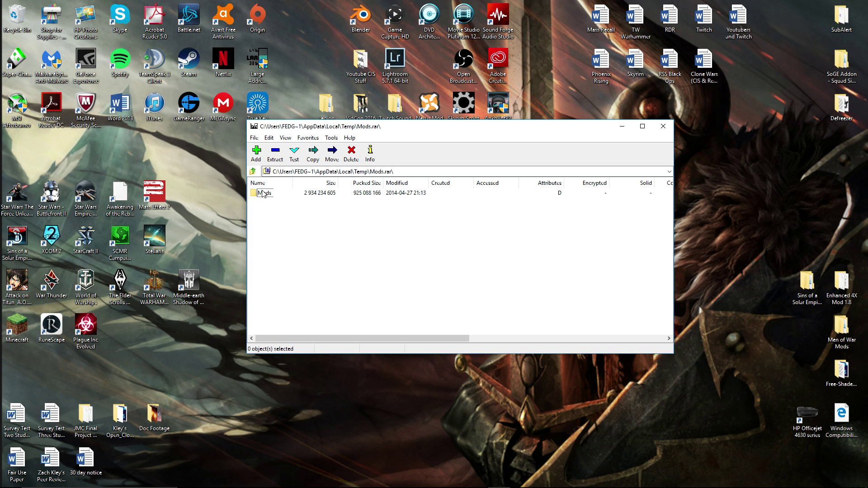
pyautogui.click(622, 126)
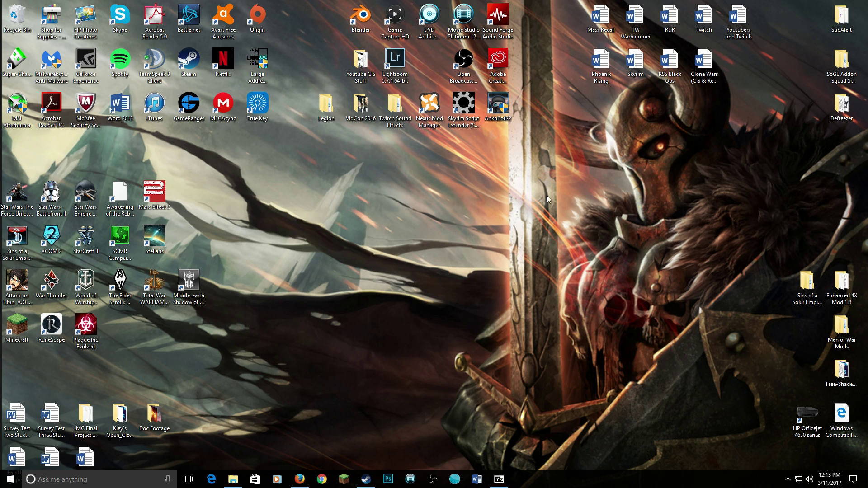
pyautogui.click(367, 480)
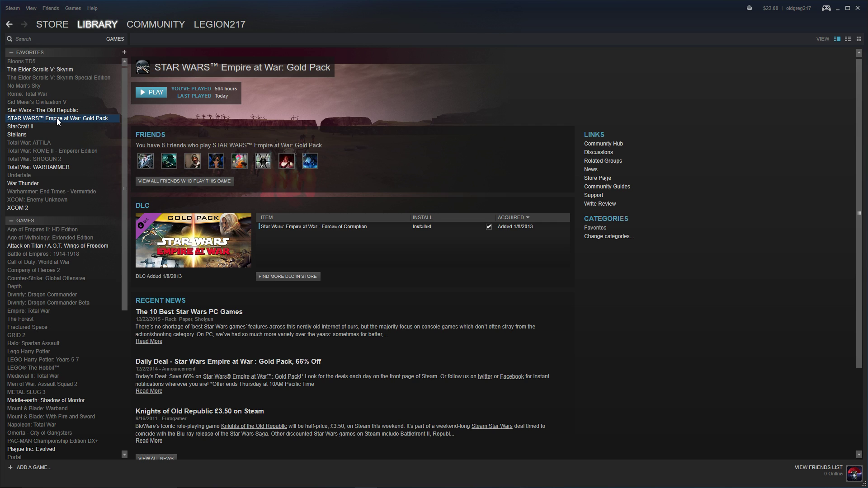
# Step: Browse Empire at War Gold Pack's local files from its Properties to open the install folder
pyautogui.rightClick(68, 120)
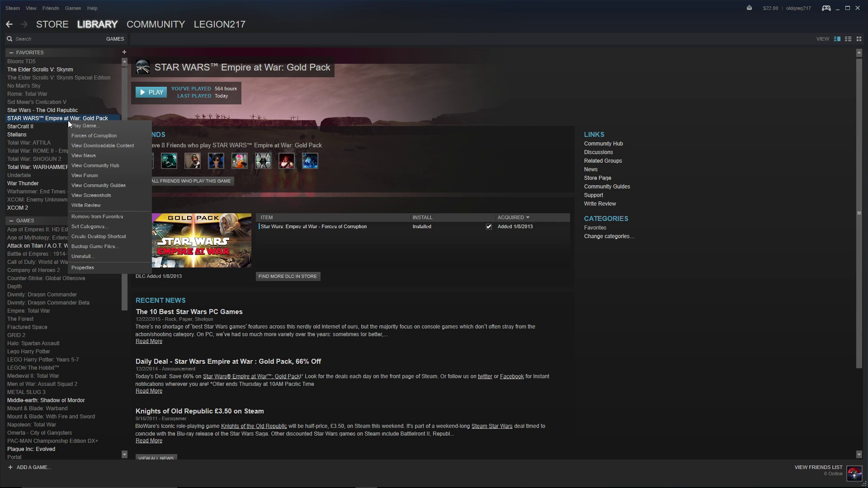
pyautogui.click(83, 267)
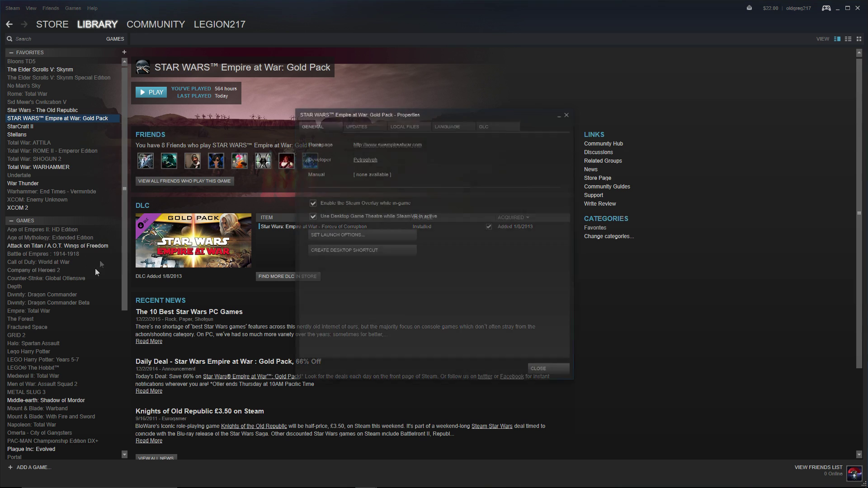
pyautogui.click(403, 129)
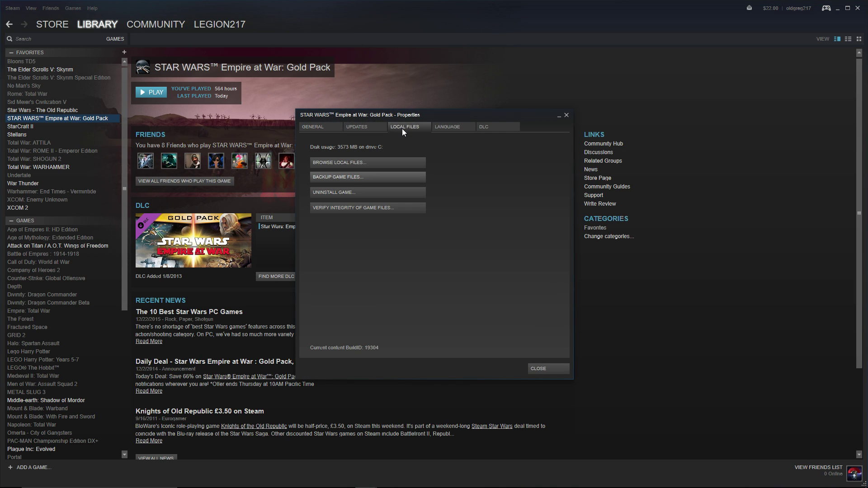
pyautogui.click(363, 162)
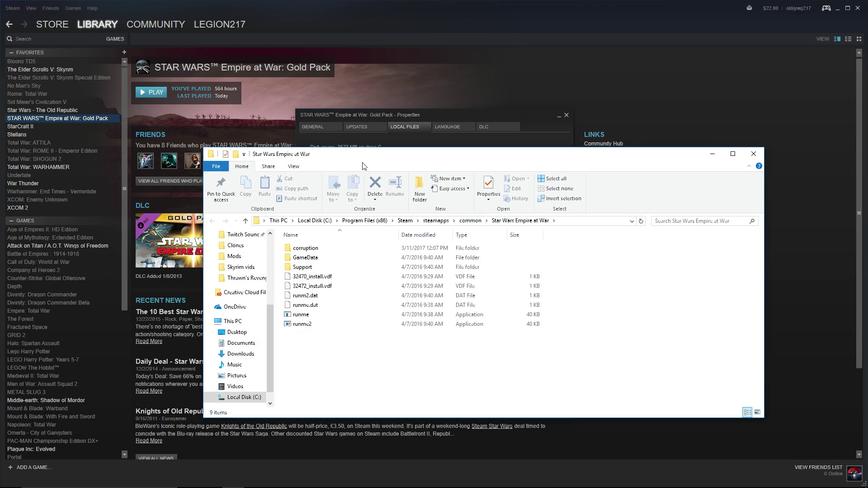
# Step: Open the game's corruption folder in File Explorer to reveal its Mods folder
pyautogui.moveTo(382, 158); pyautogui.dragTo(374, 100)
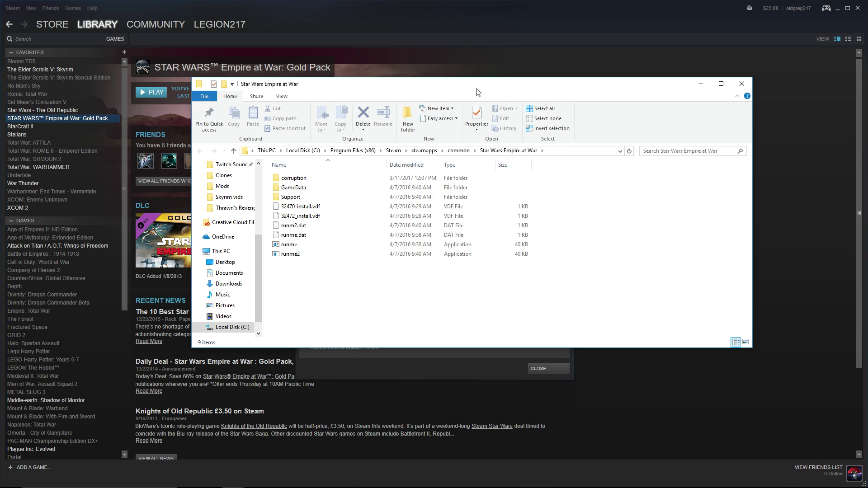
pyautogui.doubleClick(311, 190)
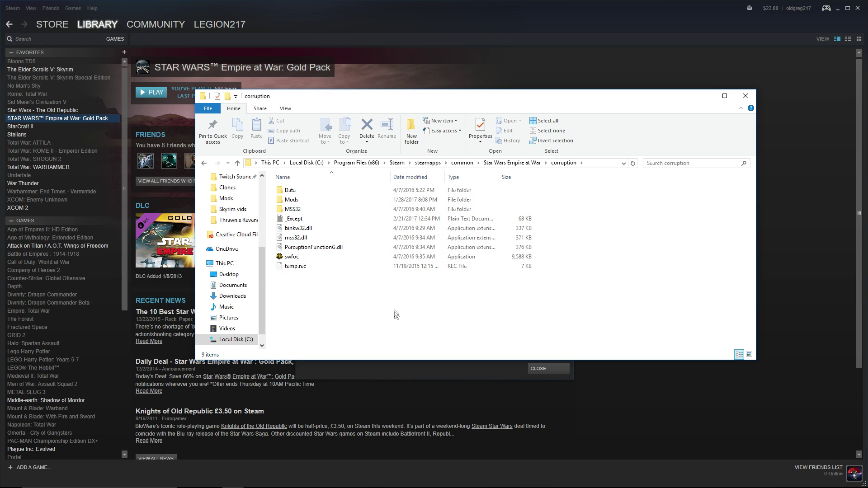
pyautogui.click(298, 201)
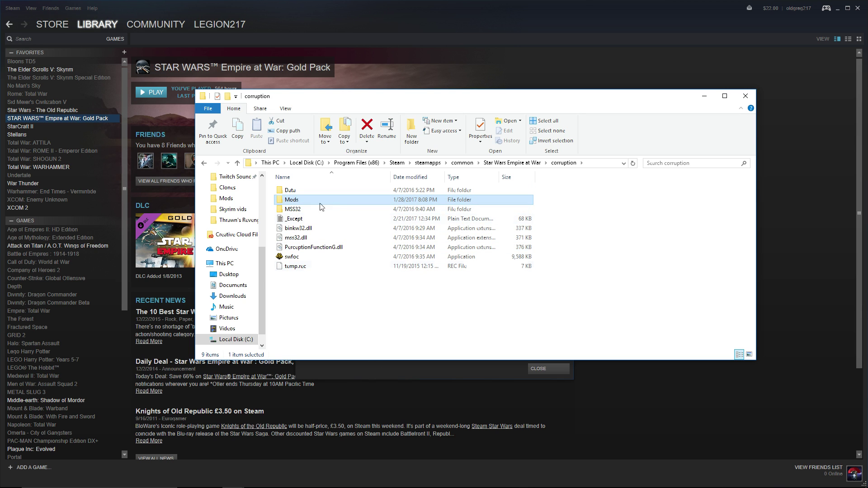
pyautogui.click(385, 319)
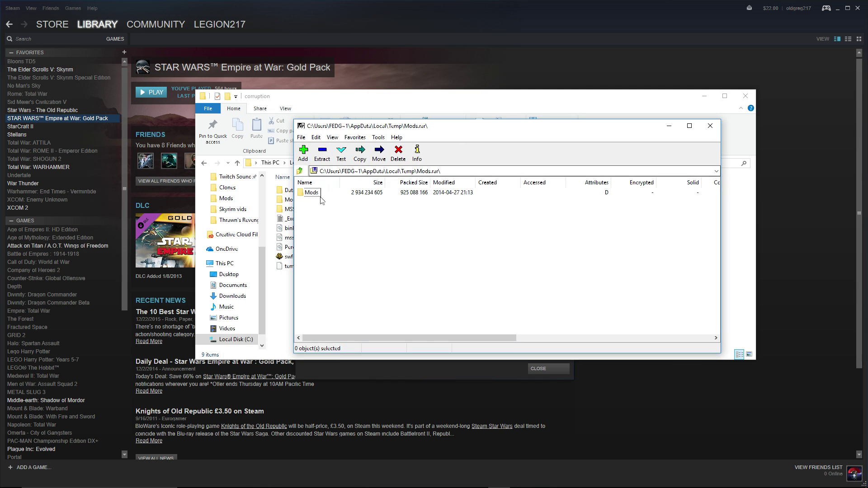
# Step: Arrange the windows side by side and open the game's corruption\Mods folder
pyautogui.moveTo(442, 132); pyautogui.dragTo(526, 127)
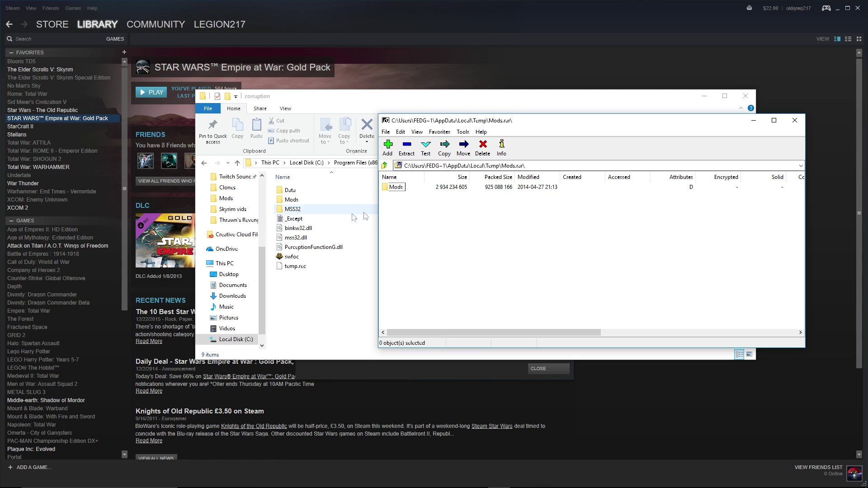
pyautogui.click(329, 294)
pyautogui.click(299, 202)
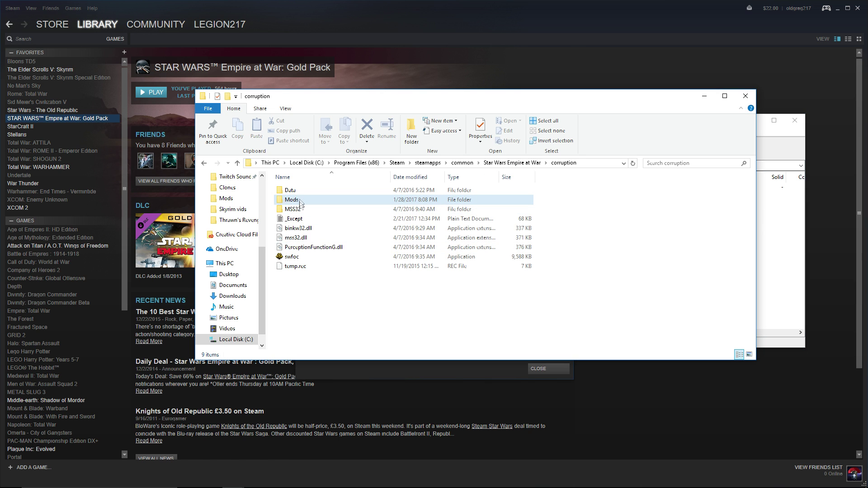
pyautogui.doubleClick(300, 202)
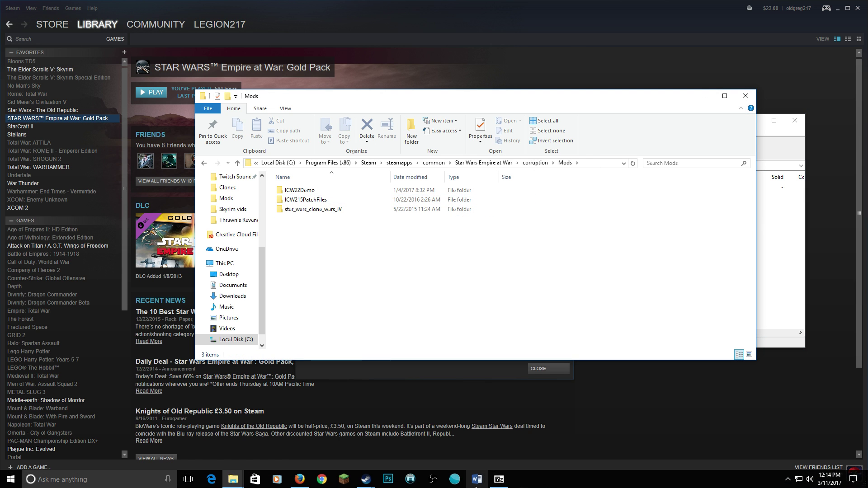
# Step: Drag star_wars_clone_wars_iV from the archive's Mods folder into corruption\Mods, then minimise 7-Zip
pyautogui.click(498, 481)
pyautogui.doubleClick(400, 187)
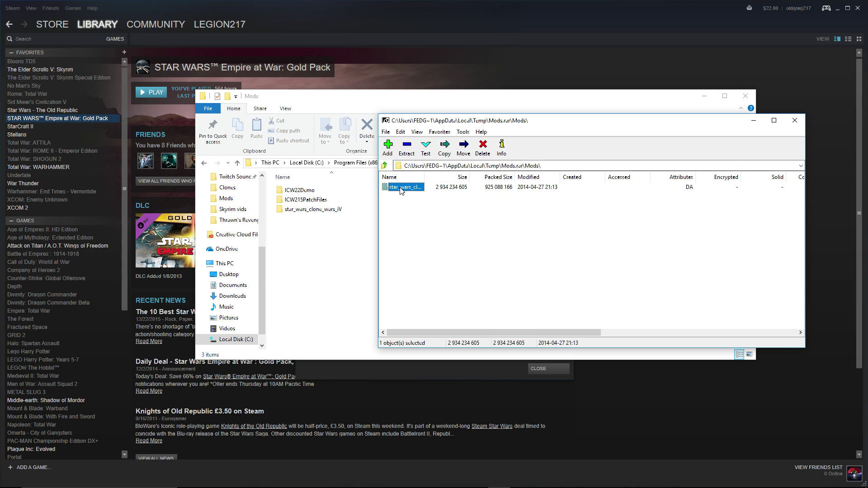
pyautogui.click(447, 265)
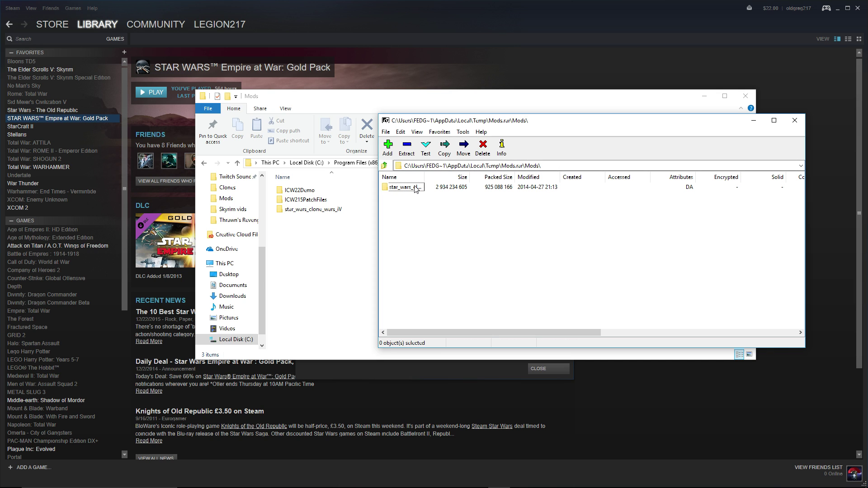
pyautogui.moveTo(416, 189); pyautogui.dragTo(468, 247)
pyautogui.click(469, 247)
pyautogui.click(754, 121)
pyautogui.click(326, 210)
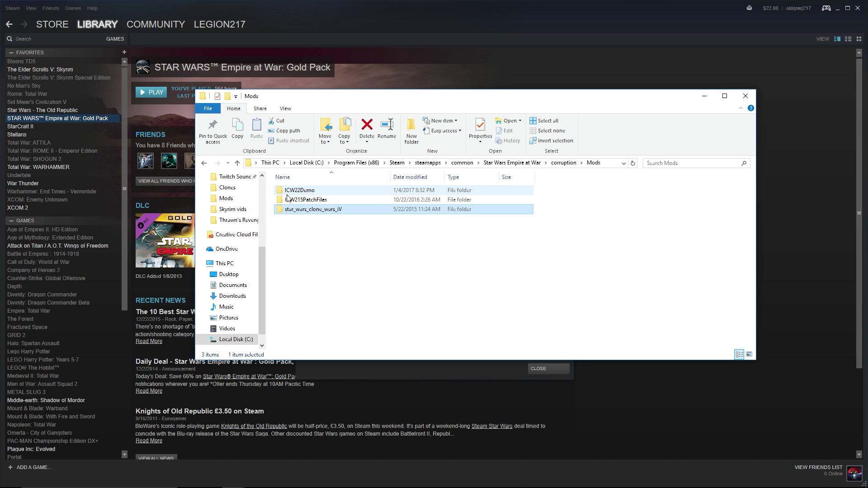
# Step: Verify the star_wars_clone_wars_iV folder is in corruption\Mods, then close that Explorer window
pyautogui.moveTo(291, 198)
pyautogui.click(336, 291)
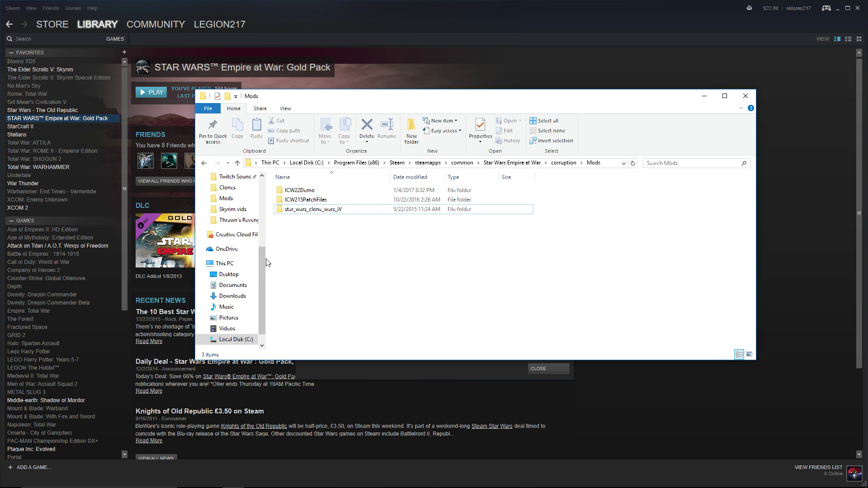
pyautogui.click(316, 211)
pyautogui.click(336, 278)
pyautogui.click(299, 211)
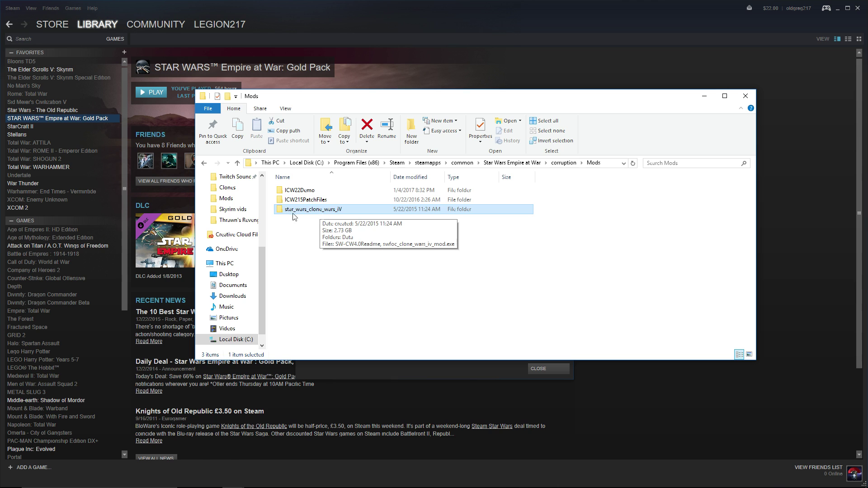
pyautogui.click(349, 305)
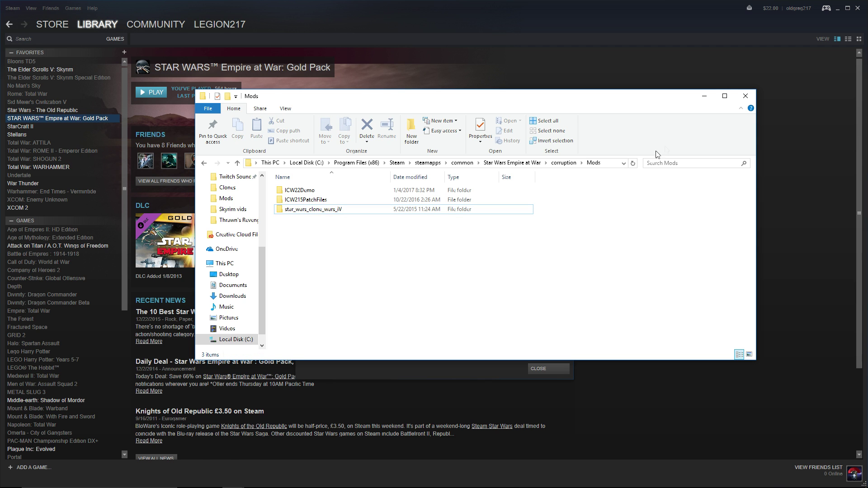
pyautogui.click(753, 96)
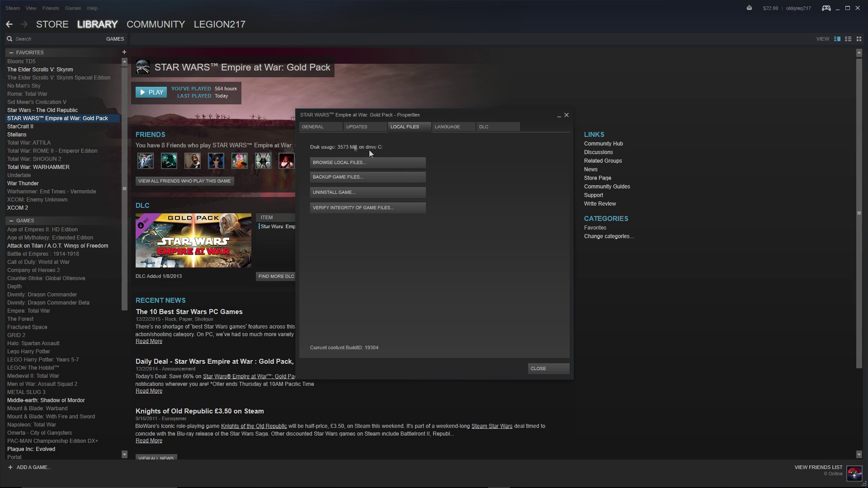
# Step: Reopen Empire at War Gold Pack's Properties on General and bring up its Launch Options
pyautogui.click(322, 129)
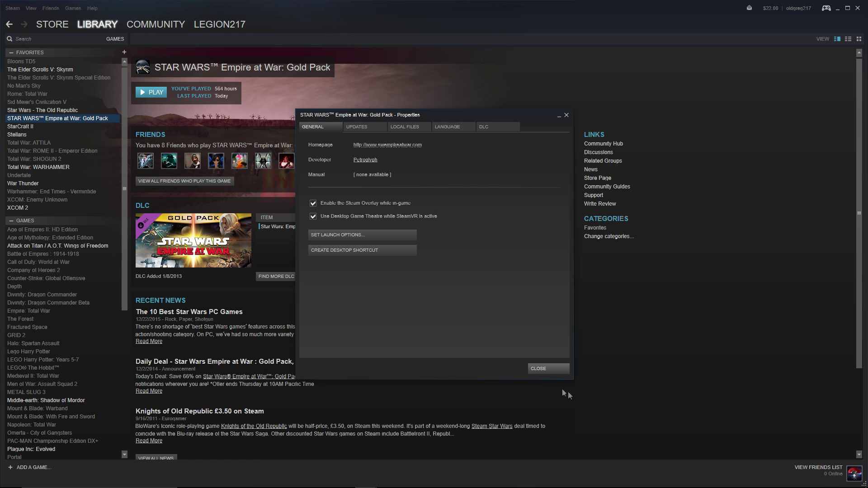
pyautogui.click(548, 368)
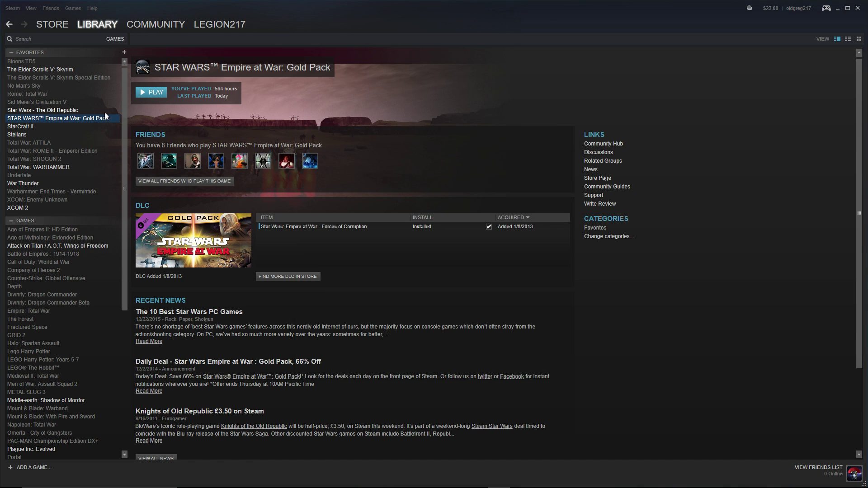
pyautogui.rightClick(26, 119)
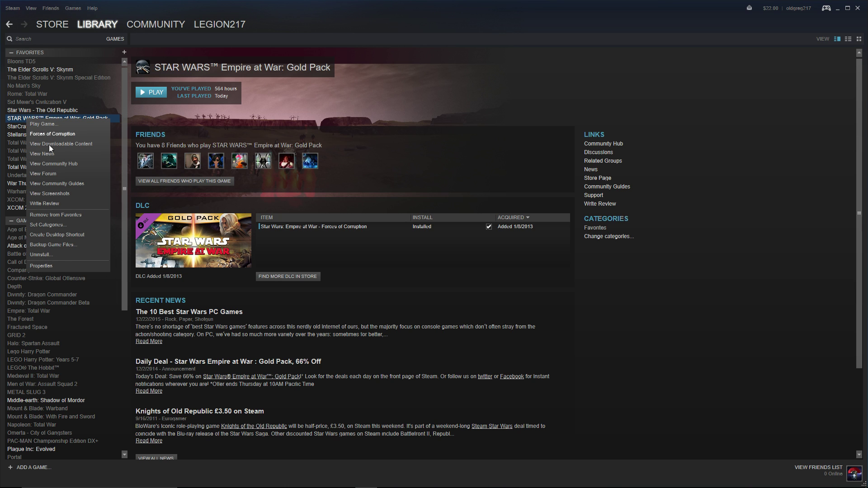
pyautogui.click(51, 266)
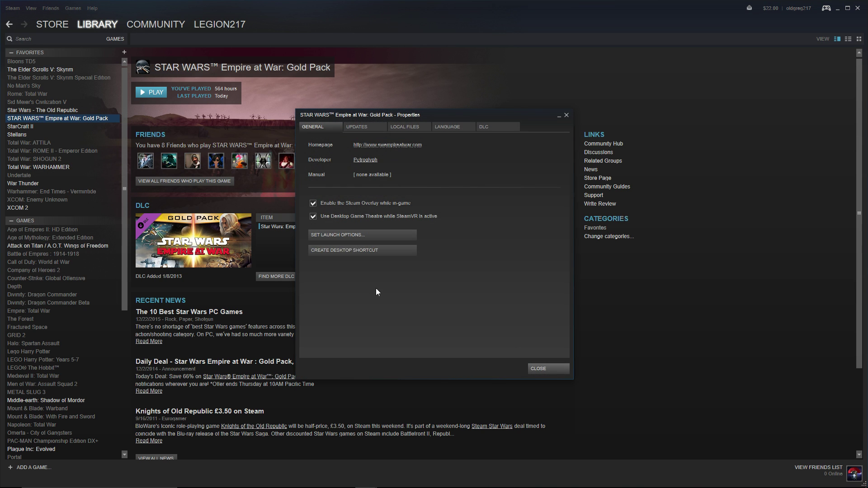
pyautogui.click(329, 238)
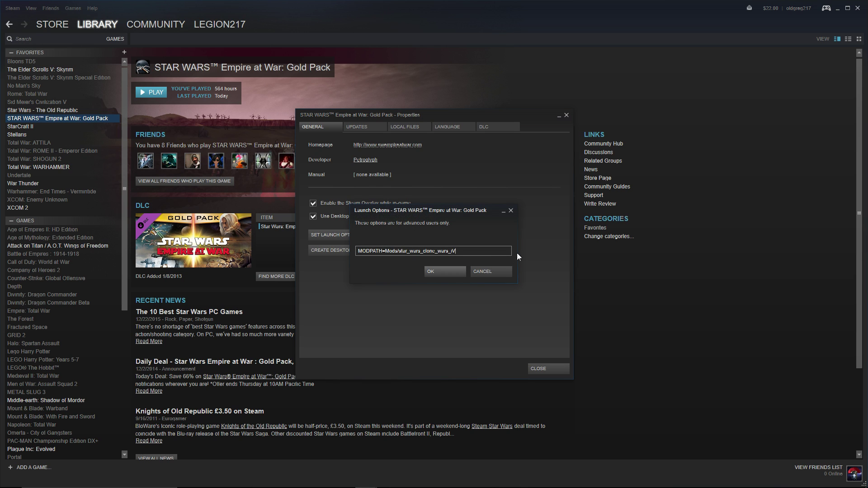
# Step: Check the launch options read MODPATH=Mods/star_wars_clone_wars_iV and confirm with OK
pyautogui.click(497, 245)
pyautogui.hotkey('shift', 'Home')
pyautogui.click(464, 252)
pyautogui.moveTo(467, 251); pyautogui.dragTo(353, 252)
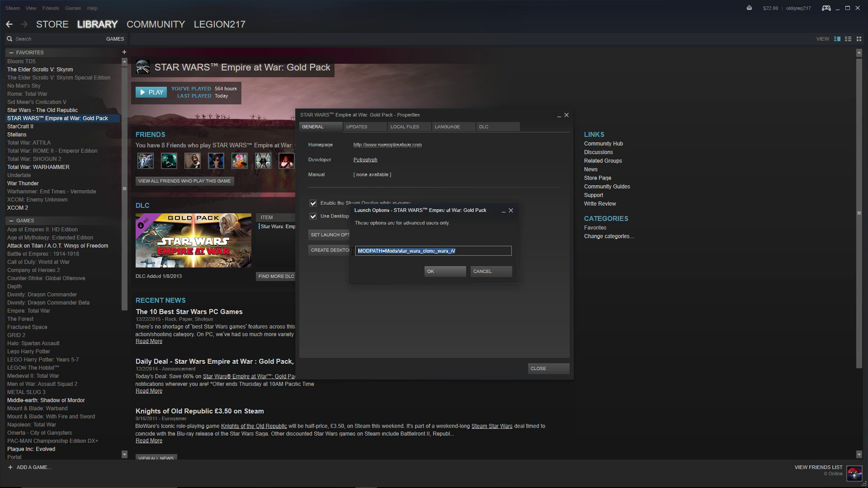
pyautogui.click(459, 249)
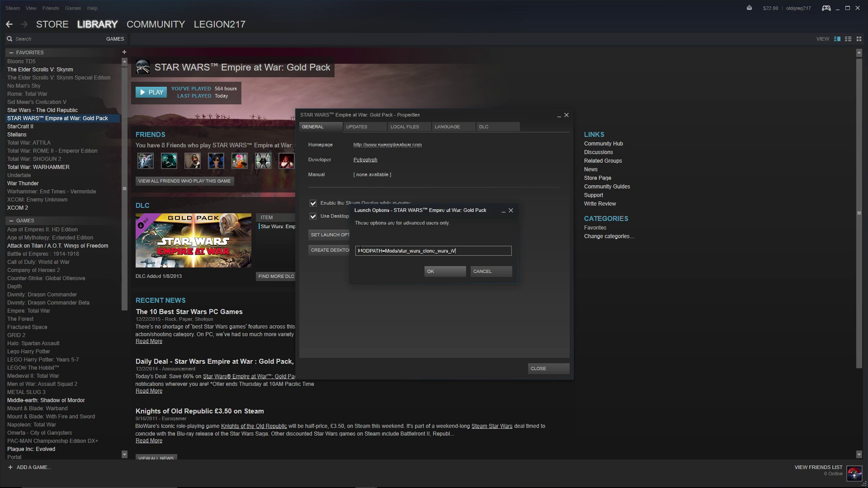
pyautogui.moveTo(456, 251); pyautogui.dragTo(373, 252)
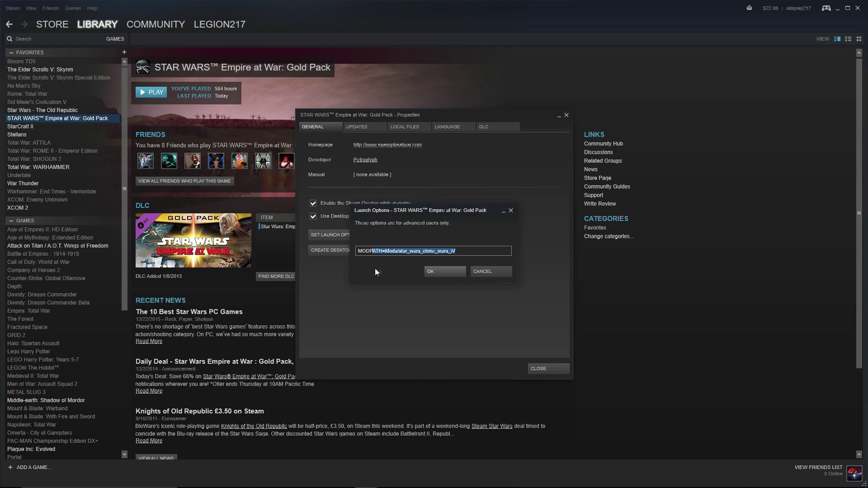
pyautogui.click(493, 250)
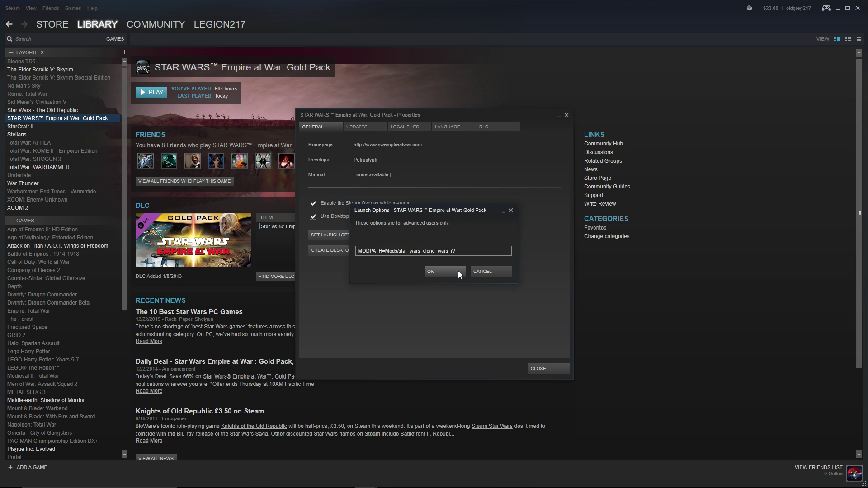
pyautogui.click(428, 273)
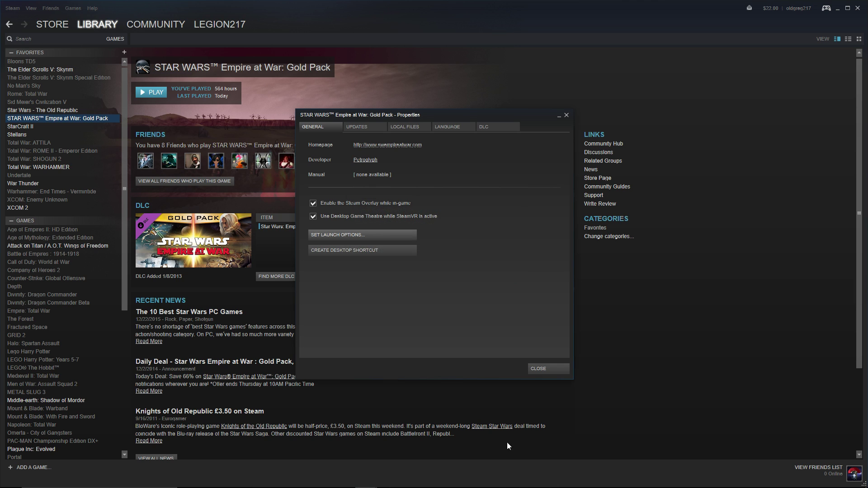
# Step: Close the Properties window and launch Forces of Corruption from the game's library menu
pyautogui.click(547, 365)
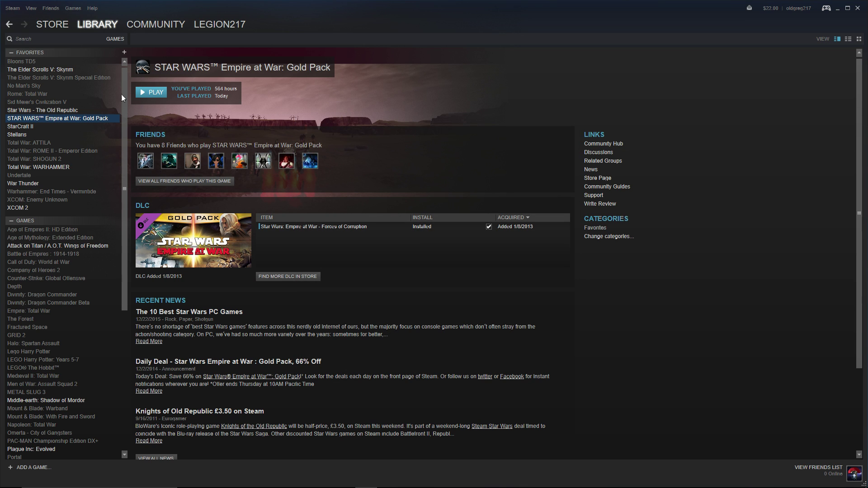
pyautogui.rightClick(64, 118)
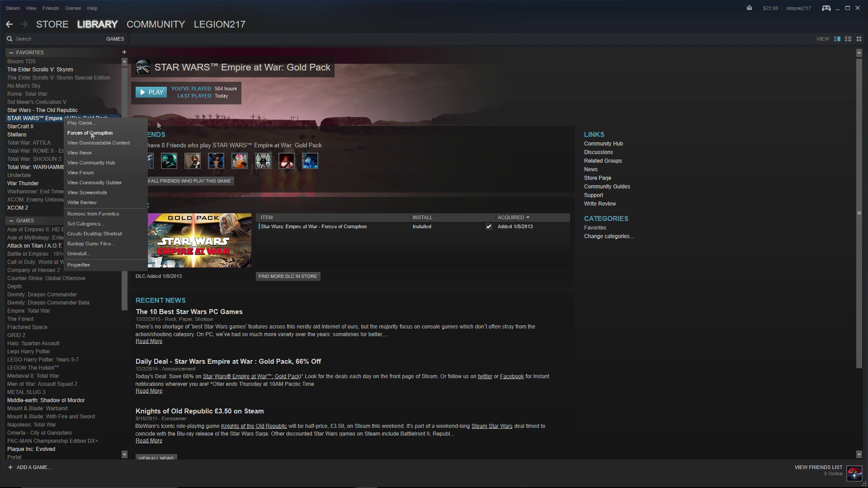
pyautogui.click(90, 131)
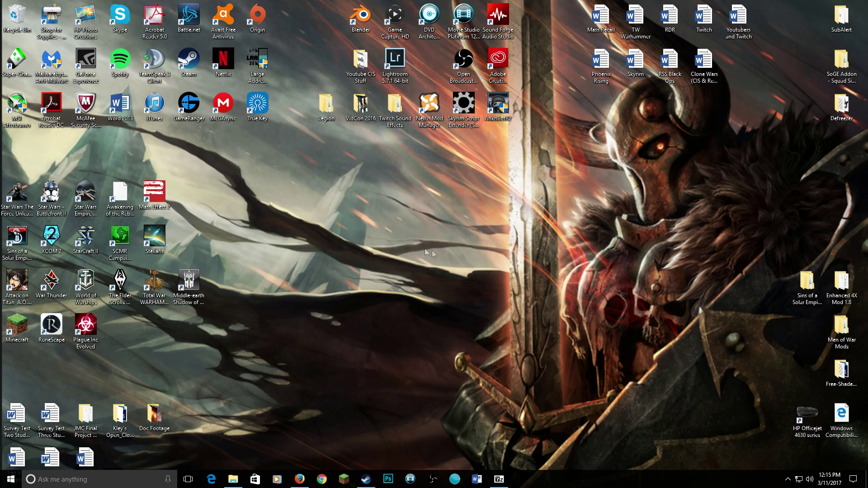
# Step: Return the Empire at War Gold shortcut to the desktop's left column and launch it into Steam's library page
pyautogui.click(96, 197)
pyautogui.moveTo(91, 197); pyautogui.dragTo(396, 196)
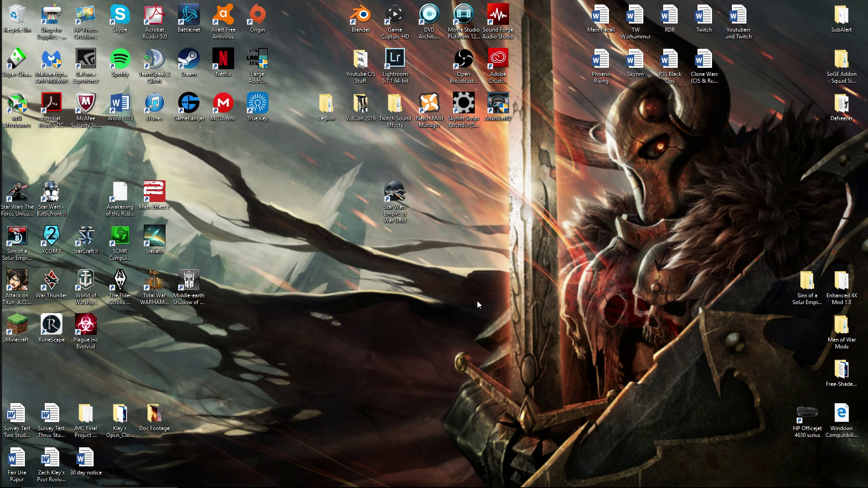
pyautogui.moveTo(394, 205); pyautogui.dragTo(325, 256)
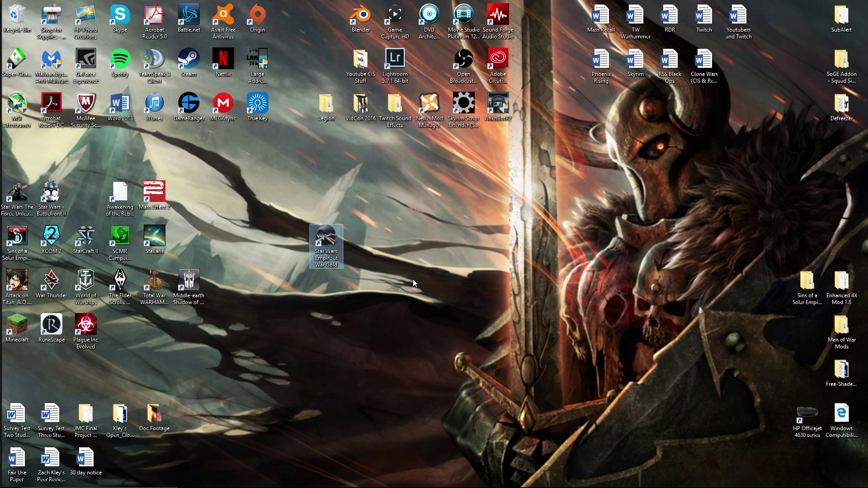
pyautogui.moveTo(327, 250); pyautogui.dragTo(90, 198)
pyautogui.doubleClick(90, 197)
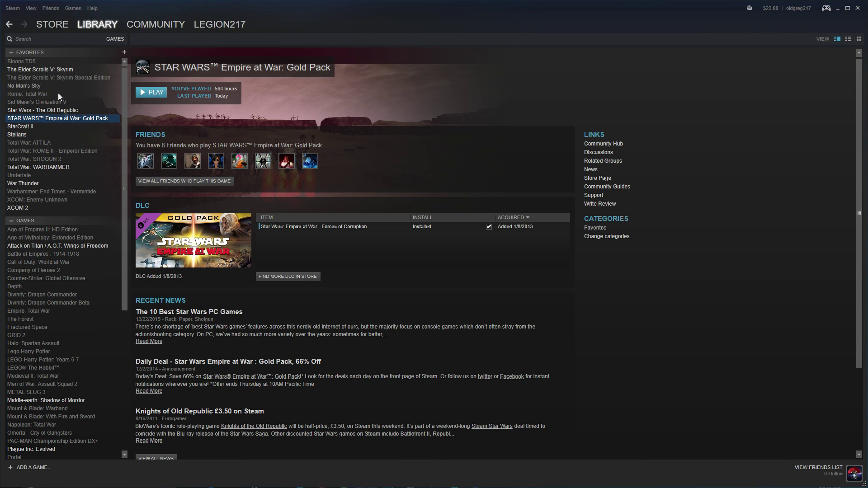
pyautogui.rightClick(67, 120)
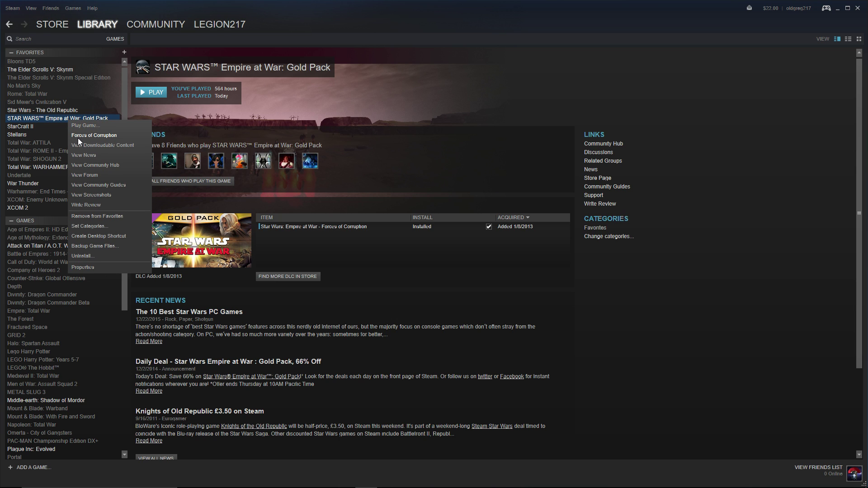